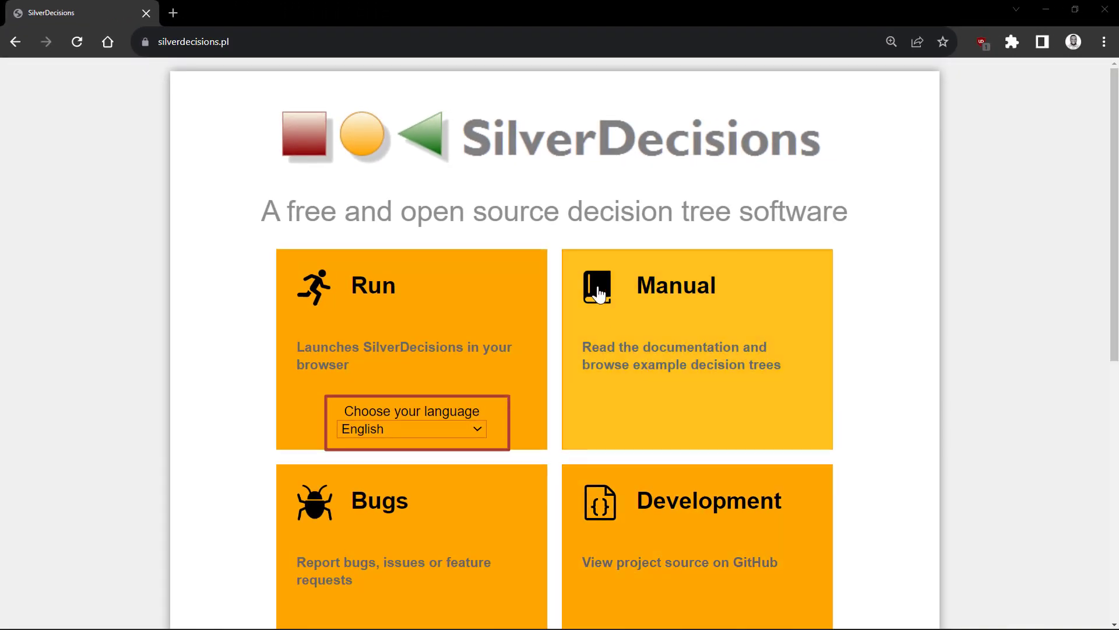
Launch SilverDecisions in English from the Run tile on silverdecisions.pl
{"action": "left_click", "coordinate": [460, 344]}
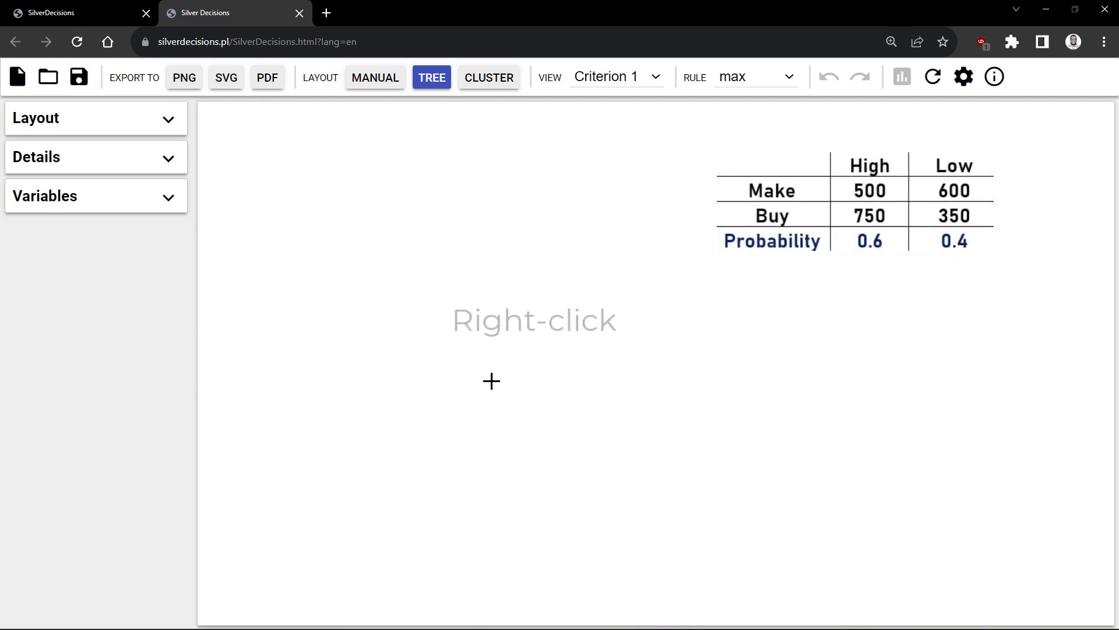
Place a decision node on the canvas and attach two chance nodes to it
{"action": "right_click", "coordinate": [485, 354]}
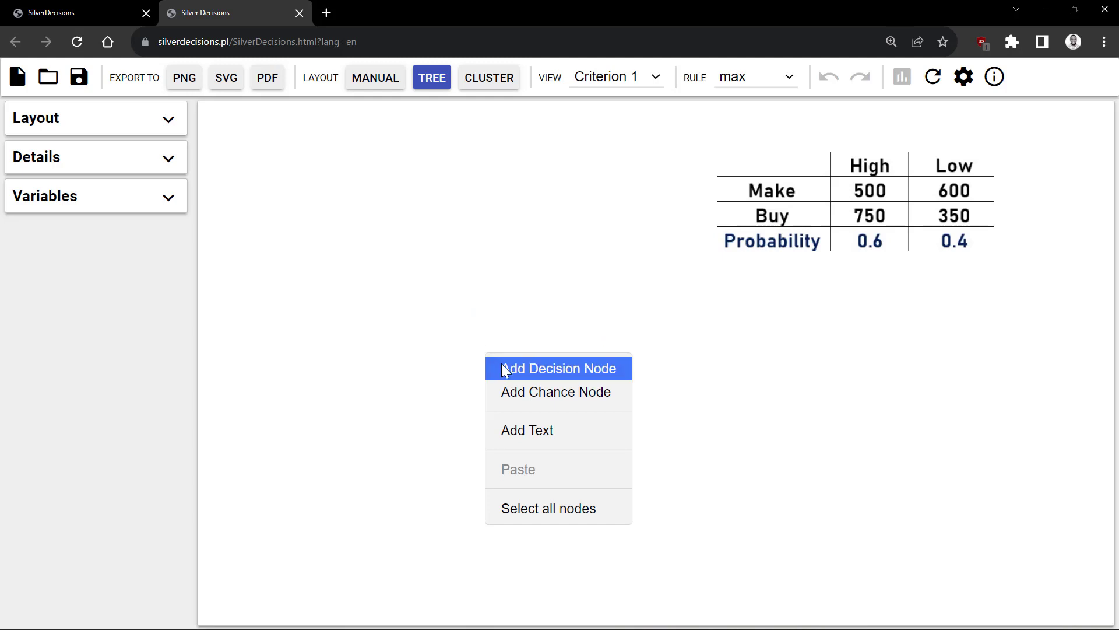
{"action": "left_click", "coordinate": [505, 369]}
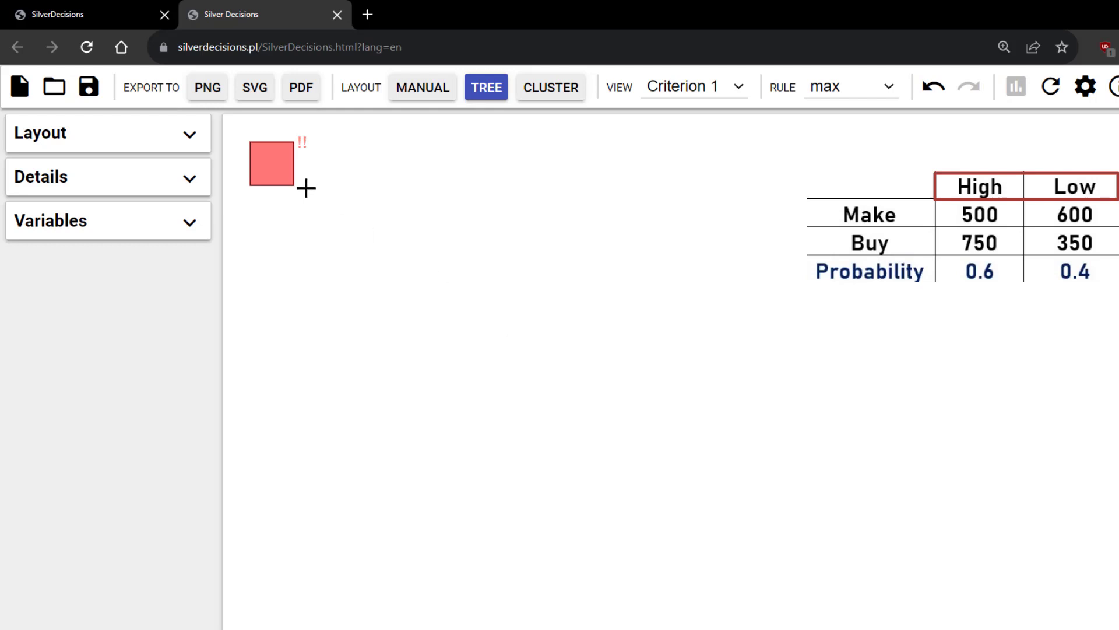
{"action": "right_click", "coordinate": [278, 165]}
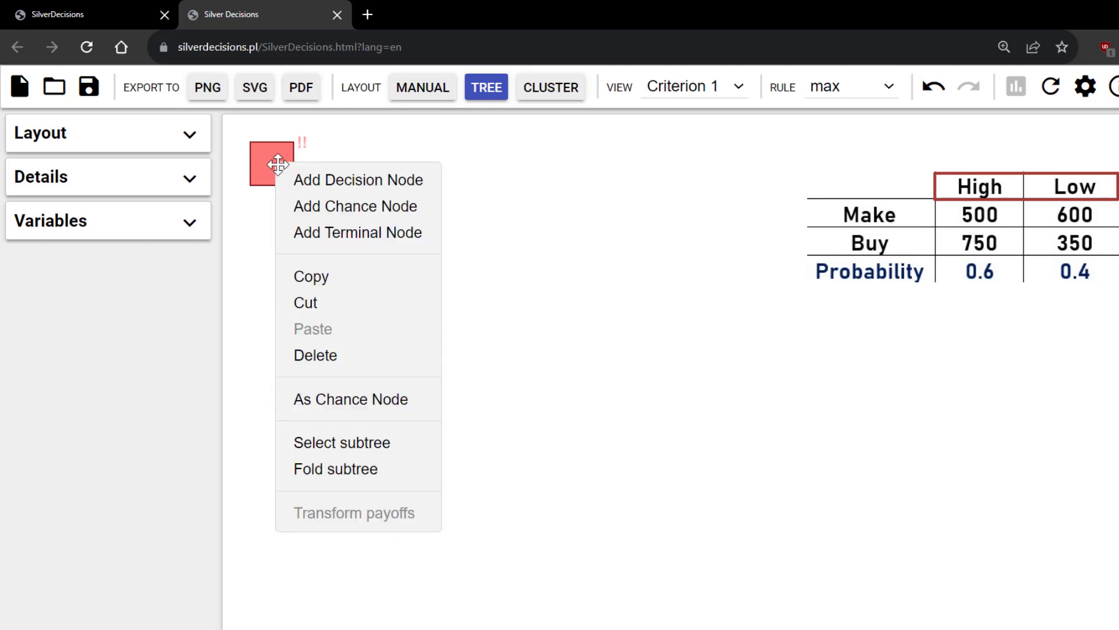
{"action": "left_click", "coordinate": [301, 207]}
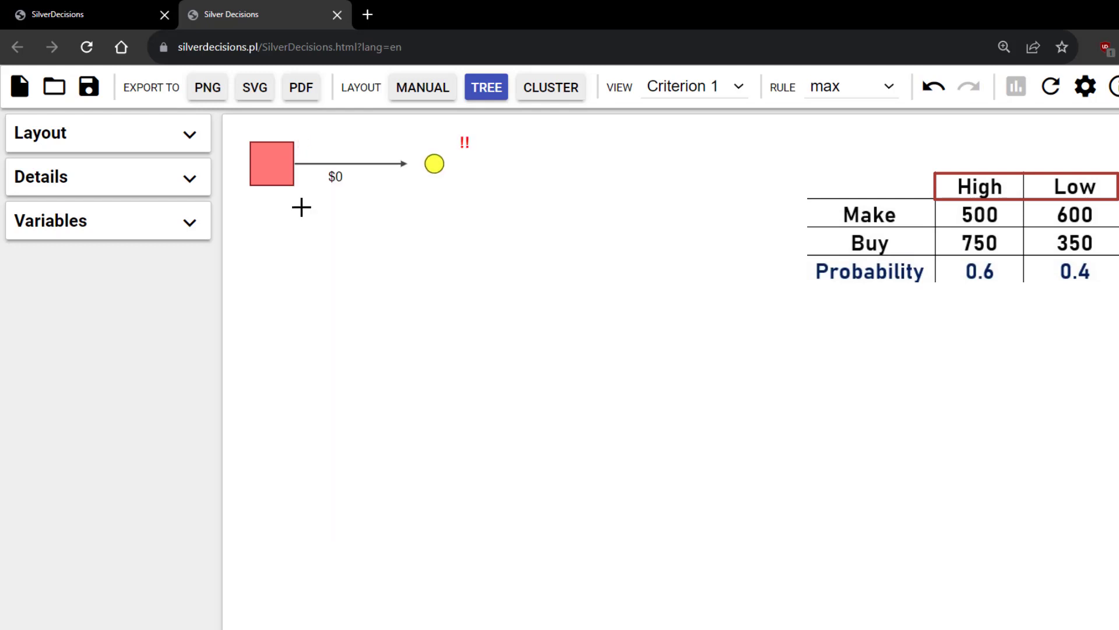
{"action": "right_click", "coordinate": [275, 165]}
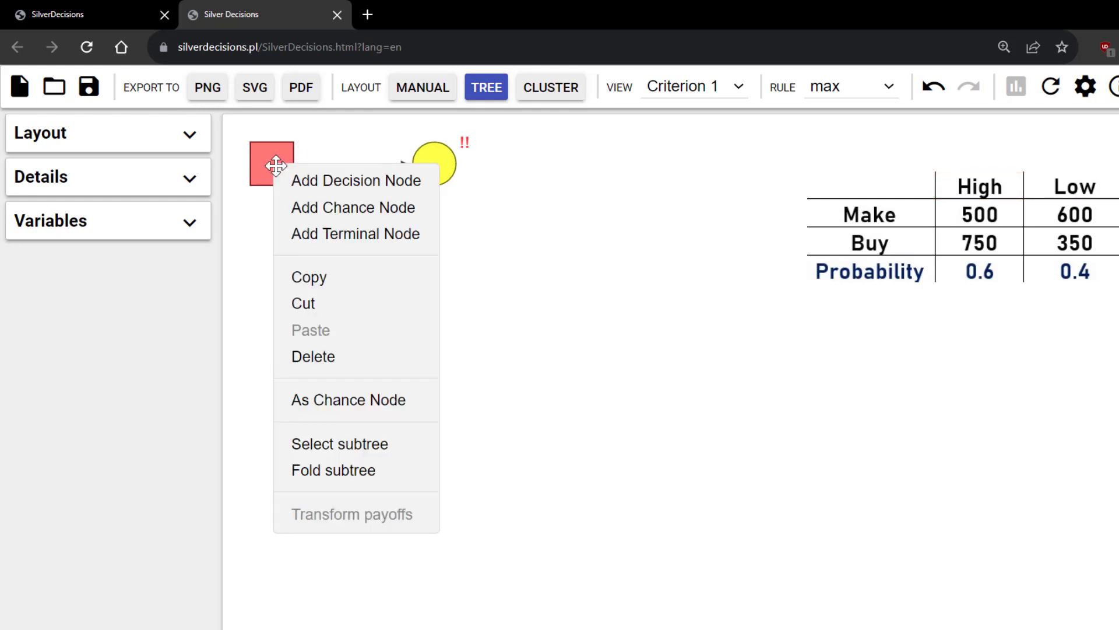
{"action": "left_click", "coordinate": [315, 208]}
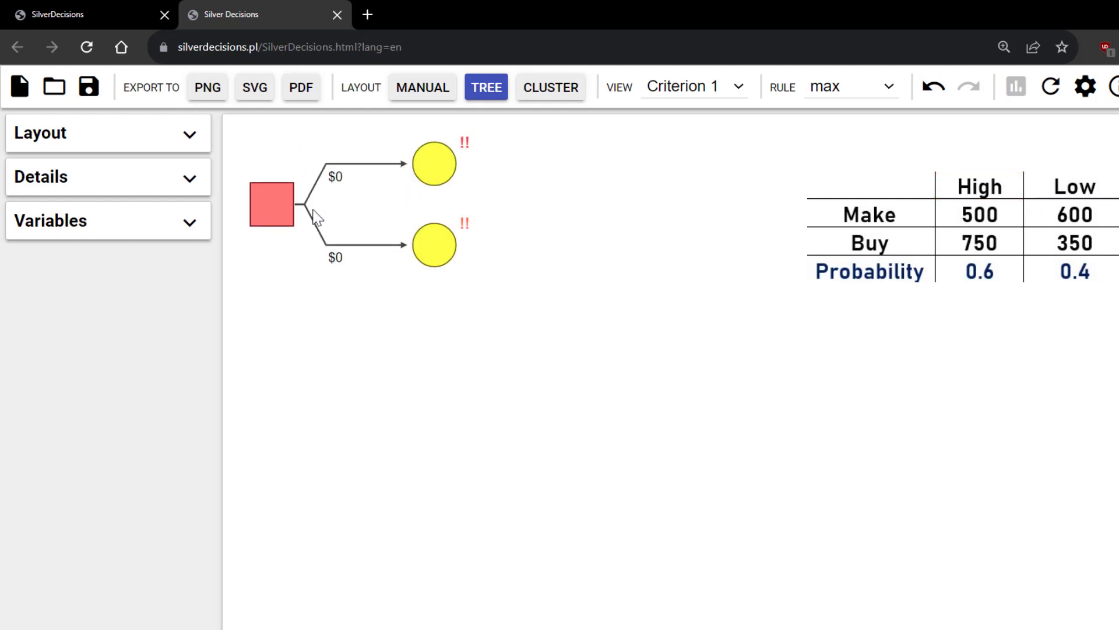
Add two terminal outcomes to the upper chance node
{"action": "right_click", "coordinate": [436, 170]}
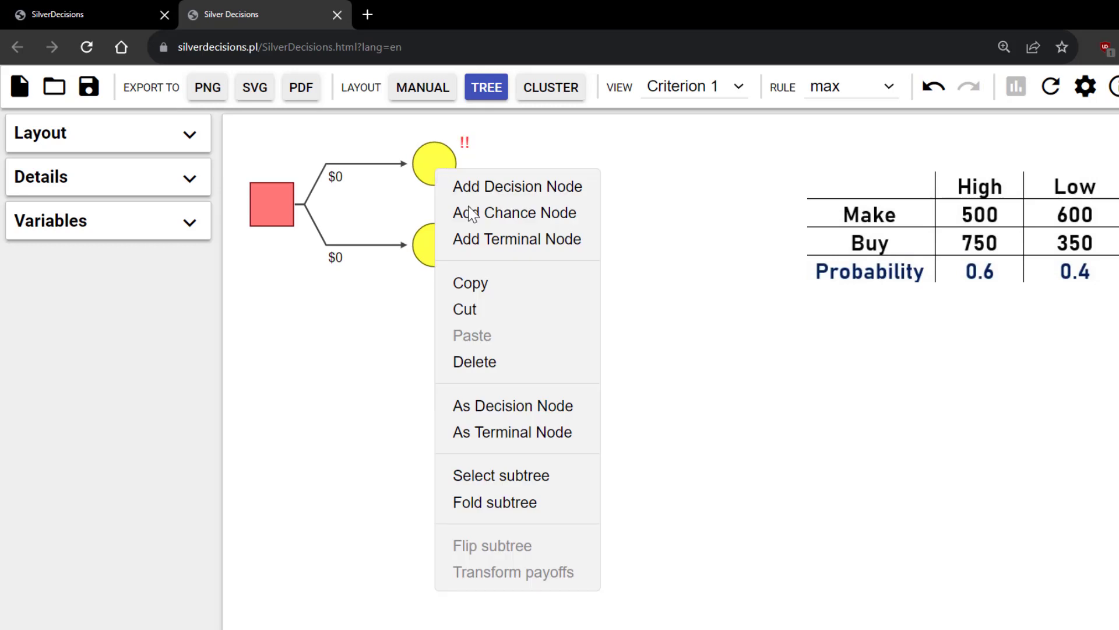
{"action": "left_click", "coordinate": [489, 239]}
{"action": "right_click", "coordinate": [441, 173]}
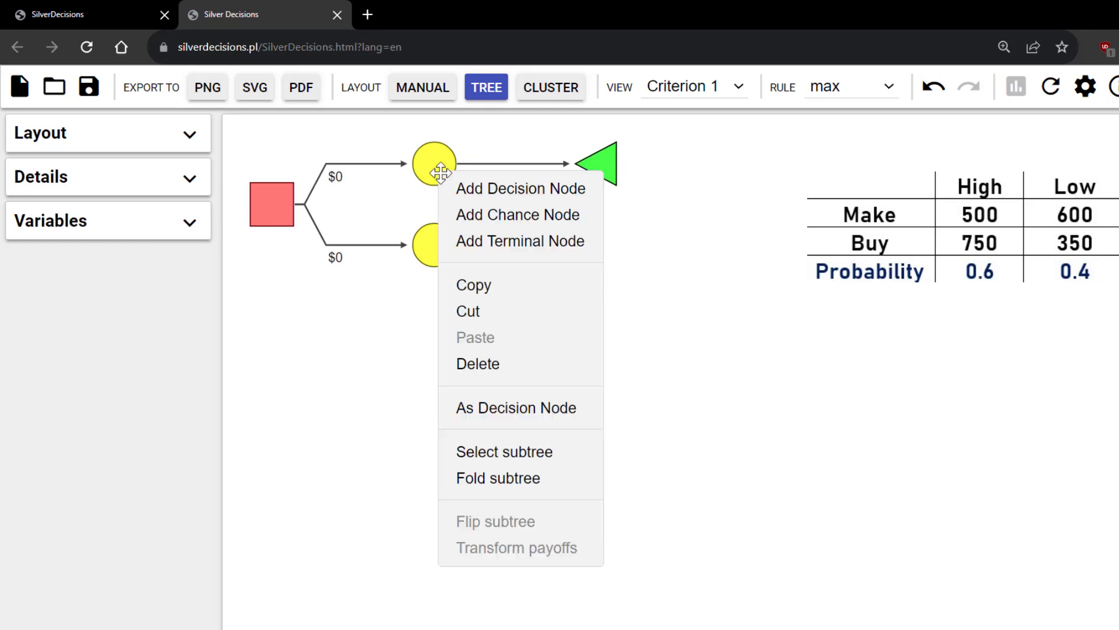
{"action": "left_click", "coordinate": [473, 241]}
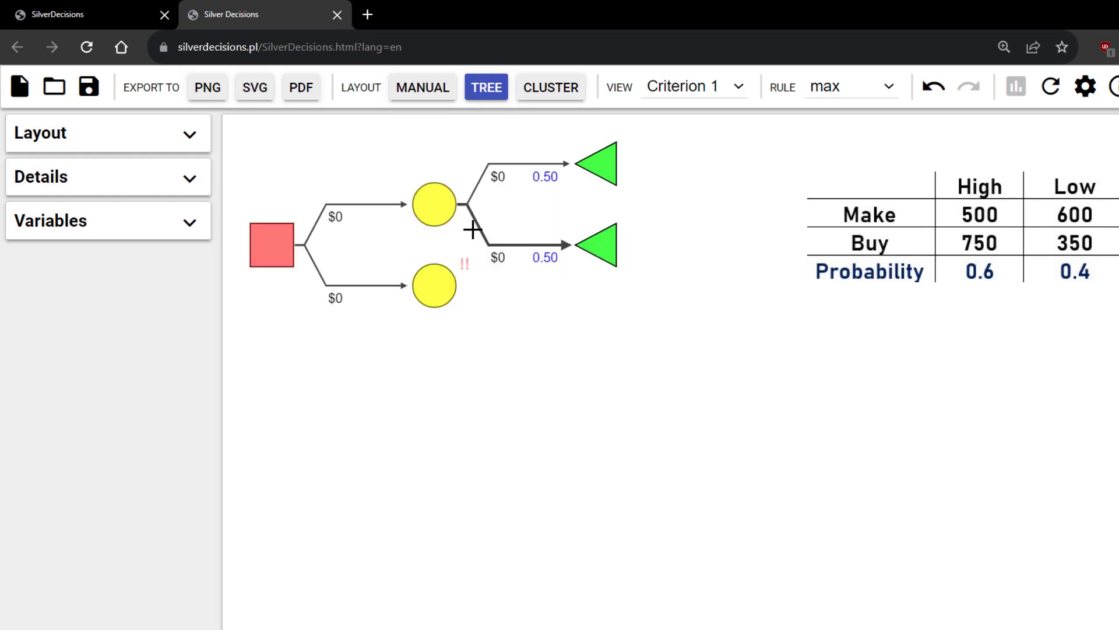
Set the upper outcome branch to label High, payoff 500, probability 0.6
{"action": "left_click", "coordinate": [504, 168]}
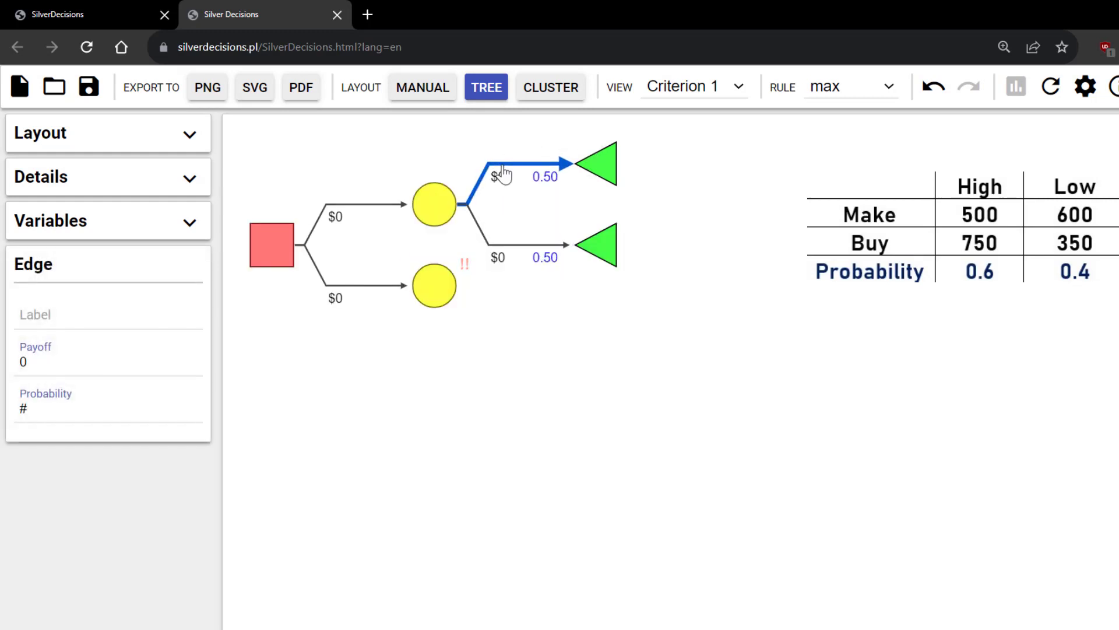
{"action": "left_click", "coordinate": [152, 316]}
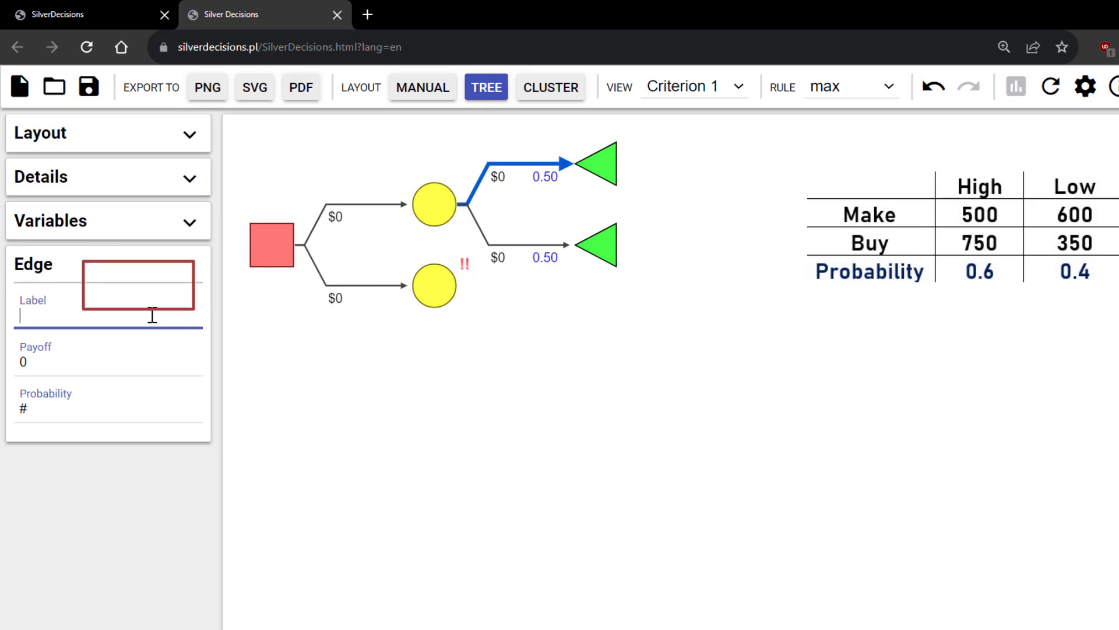
{"action": "type", "text": "High"}
{"action": "key", "text": "Tab"}
{"action": "type", "text": "500"}
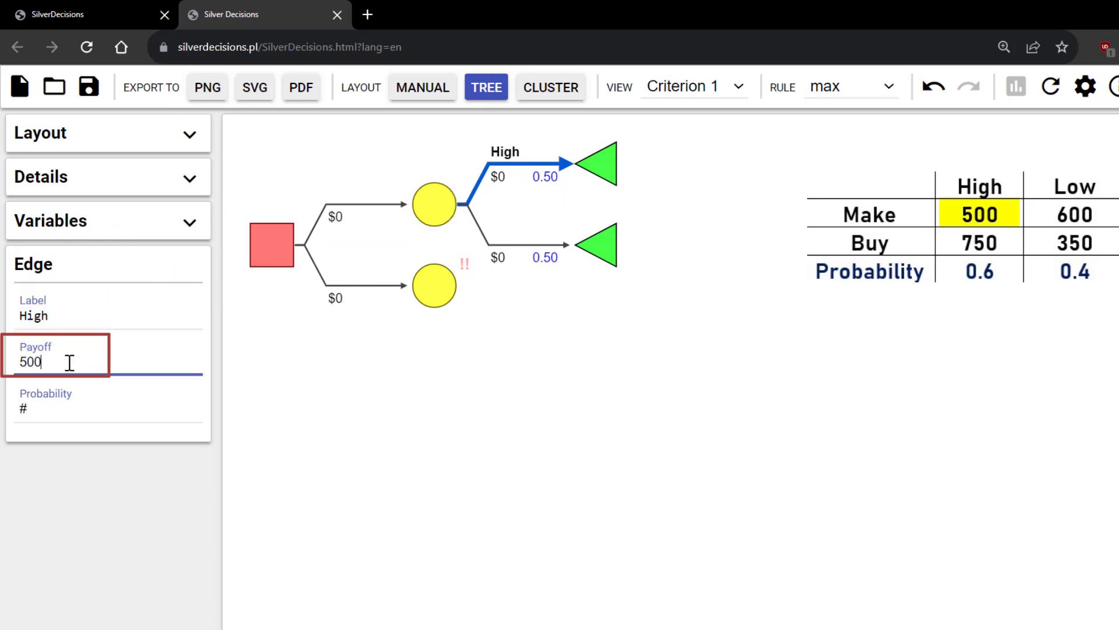
{"action": "key", "text": "Tab"}
{"action": "type", "text": "0."}
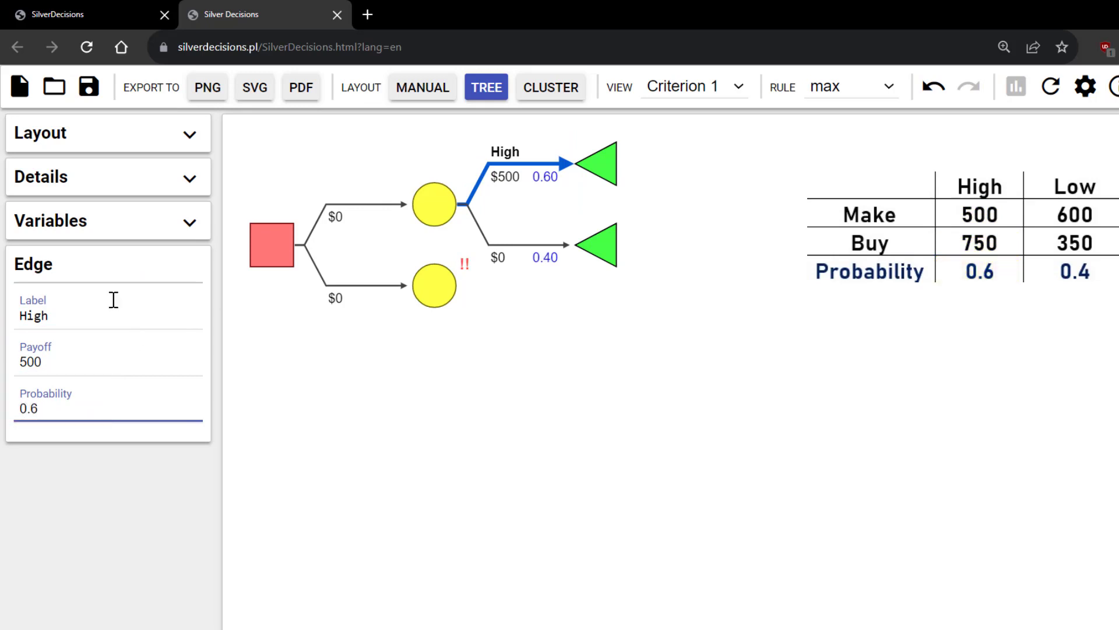
Set the lower outcome branch to label Low with payoff 600
{"action": "left_click", "coordinate": [499, 246]}
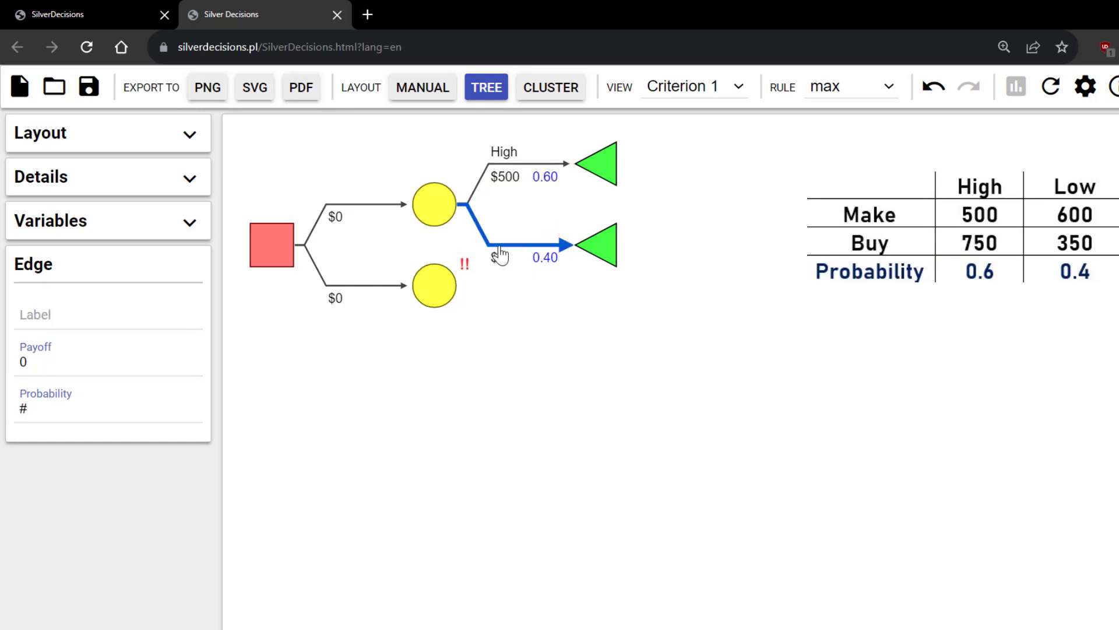
{"action": "left_click", "coordinate": [52, 327]}
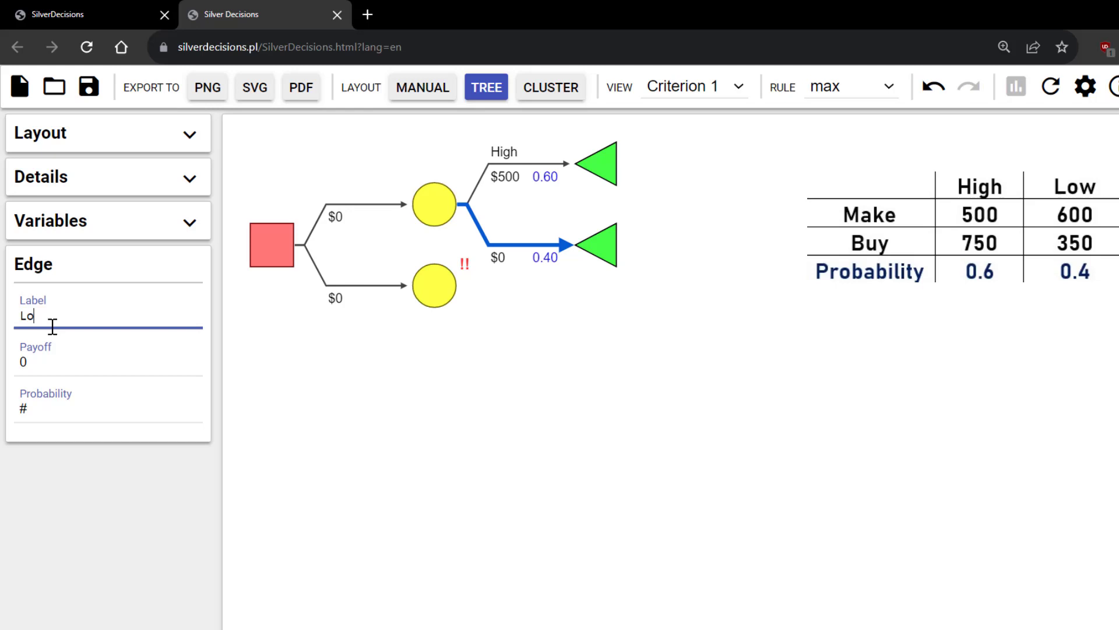
{"action": "type", "text": "Low"}
{"action": "left_click", "coordinate": [36, 365]}
{"action": "key", "text": "BackSpace"}
{"action": "type", "text": "600"}
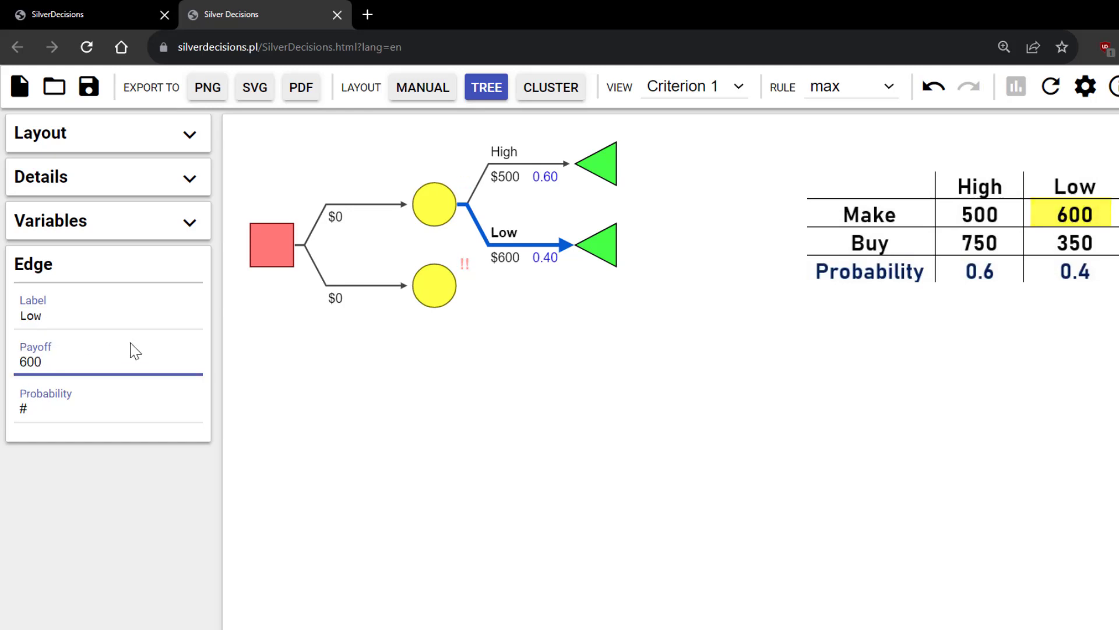
{"action": "left_click", "coordinate": [246, 318]}
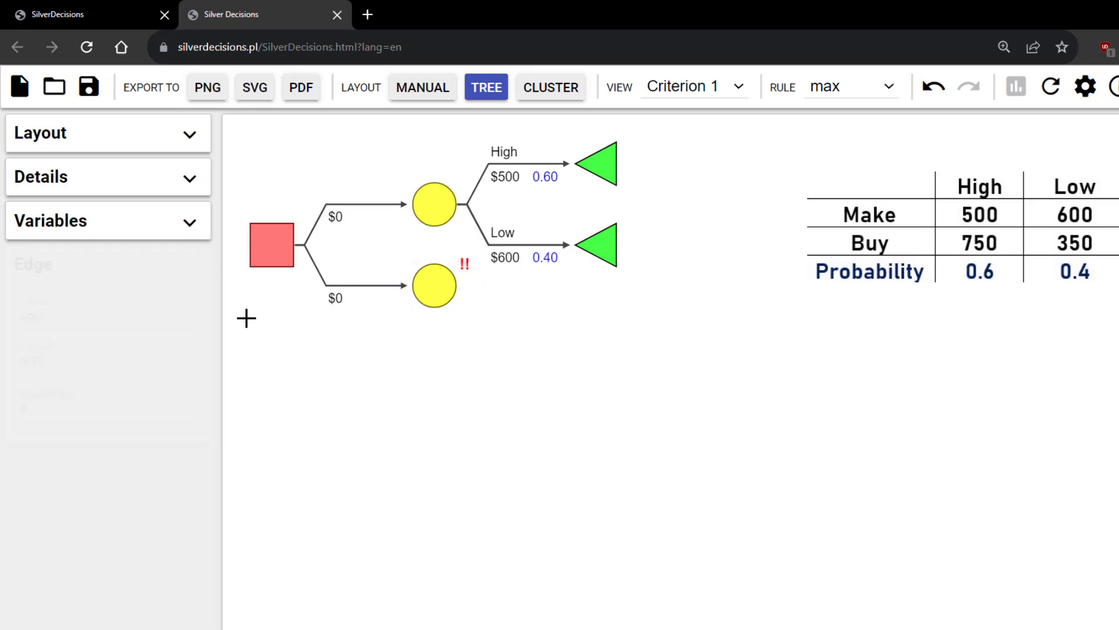
Copy the upper High/Low chance subtree and paste it under the lower chance node
{"action": "right_click", "coordinate": [432, 200]}
{"action": "left_click", "coordinate": [492, 310]}
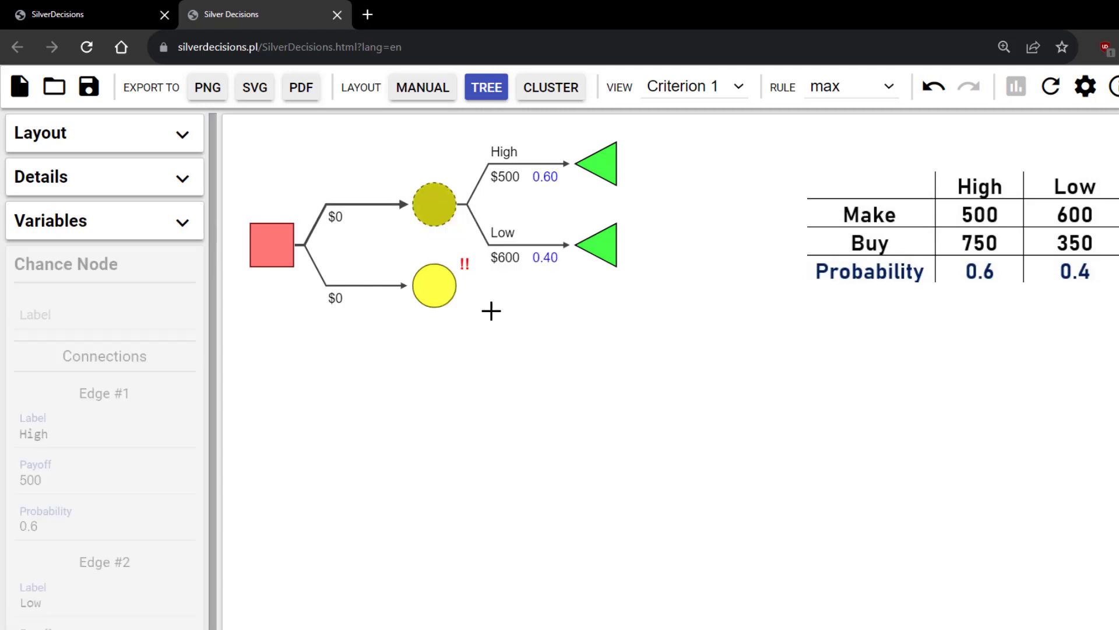
{"action": "right_click", "coordinate": [438, 291]}
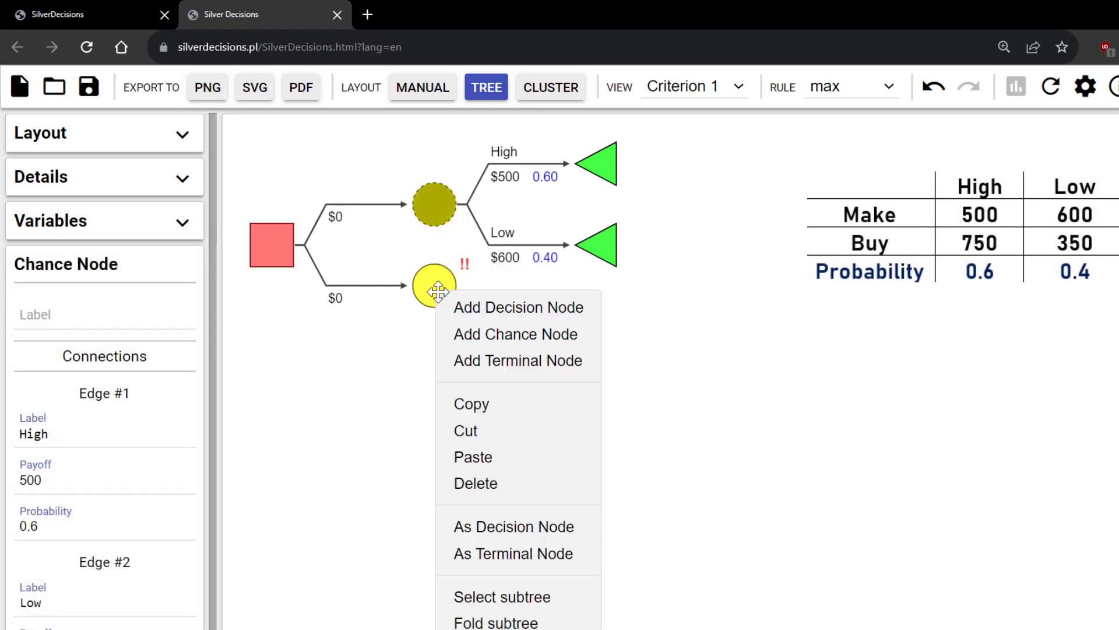
{"action": "left_click", "coordinate": [492, 460]}
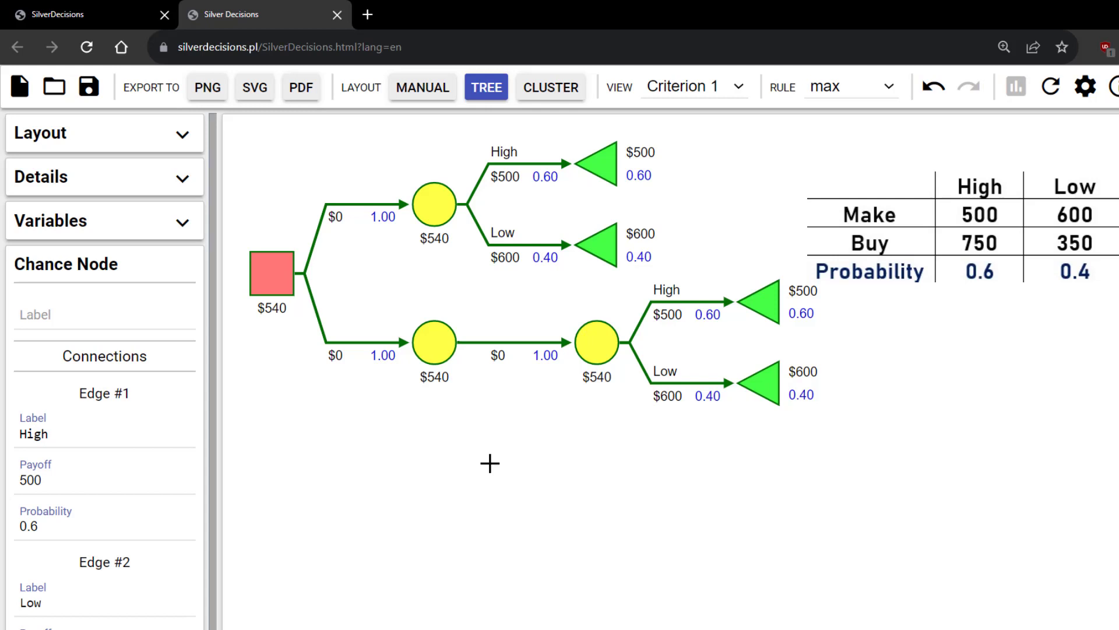
Delete the lower chance node's subtree and paste the copied chance subtree onto the decision node
{"action": "right_click", "coordinate": [436, 353]}
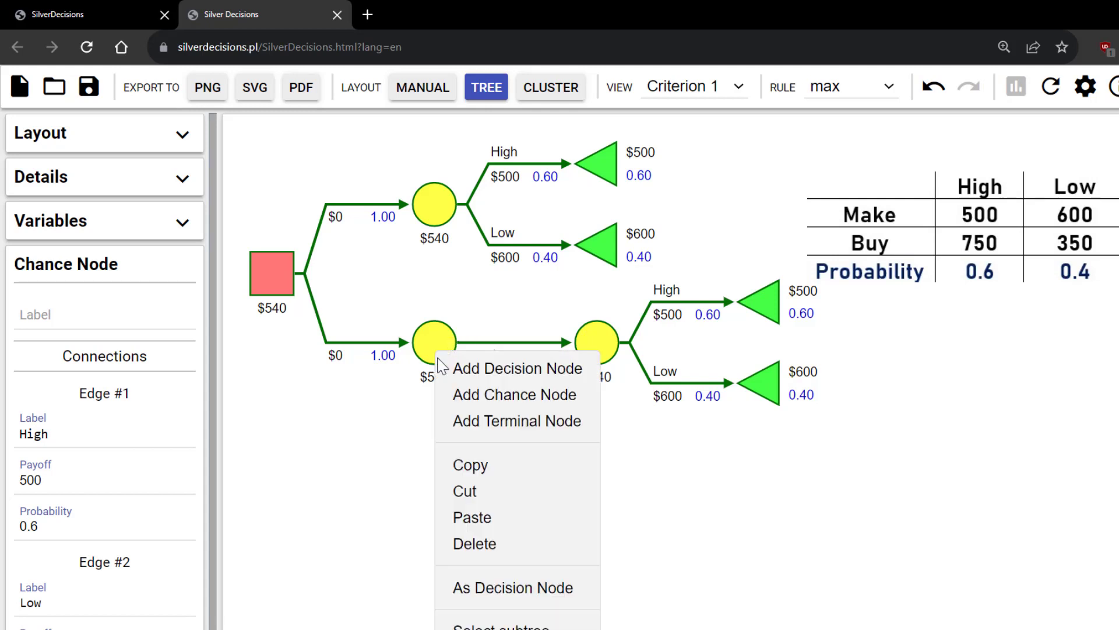
{"action": "left_click", "coordinate": [478, 540]}
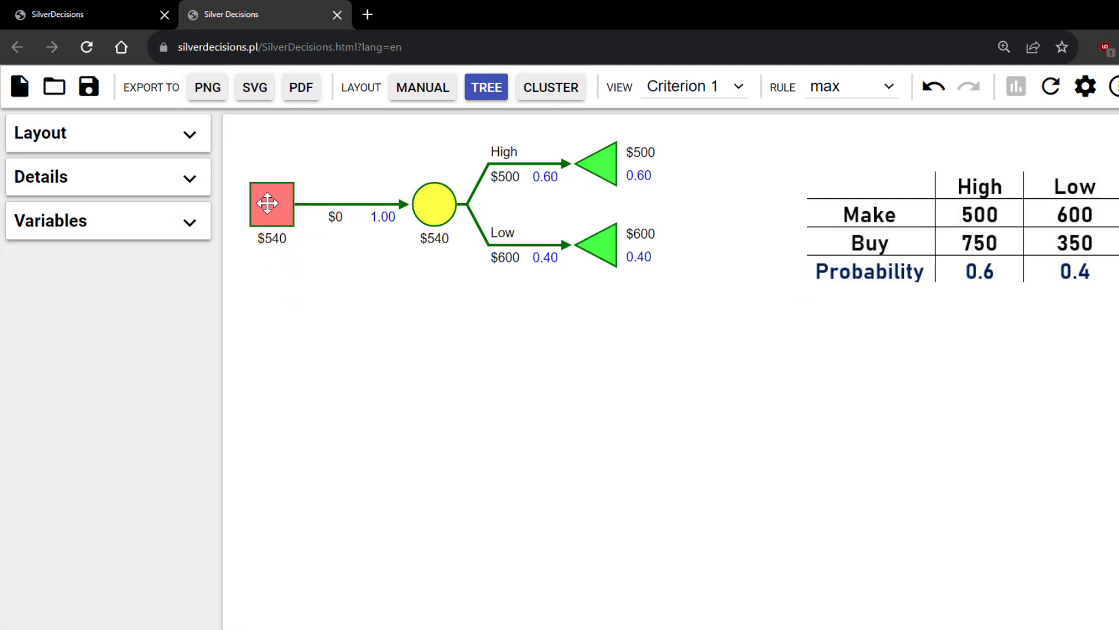
{"action": "right_click", "coordinate": [268, 202]}
{"action": "left_click", "coordinate": [328, 368]}
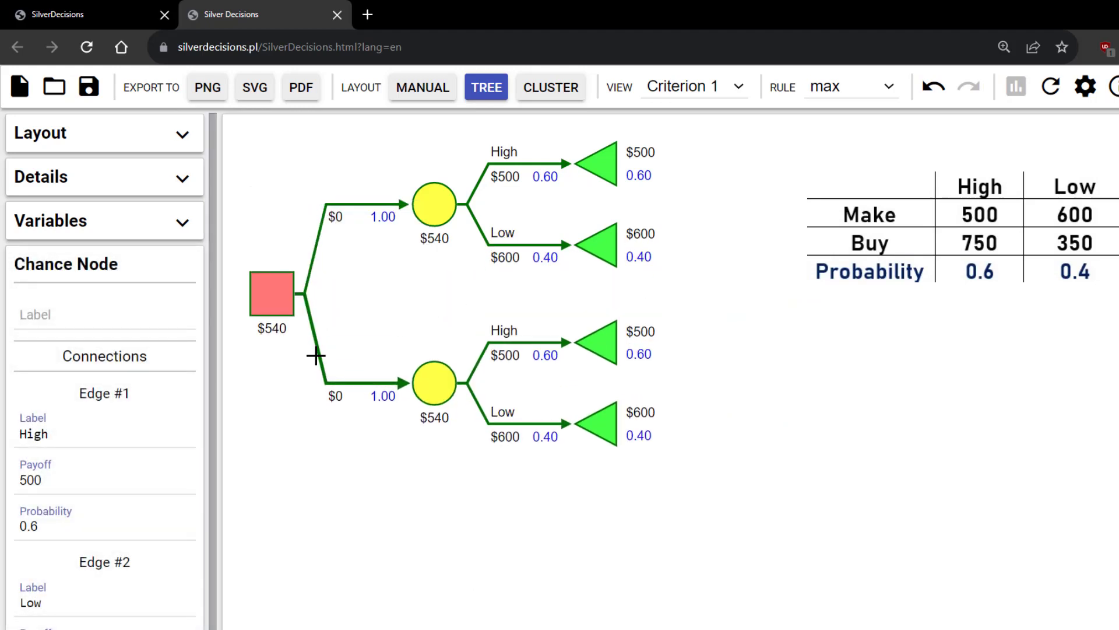
Change the lower branch's High payoff to 750 and Low payoff to 350
{"action": "left_click", "coordinate": [498, 347]}
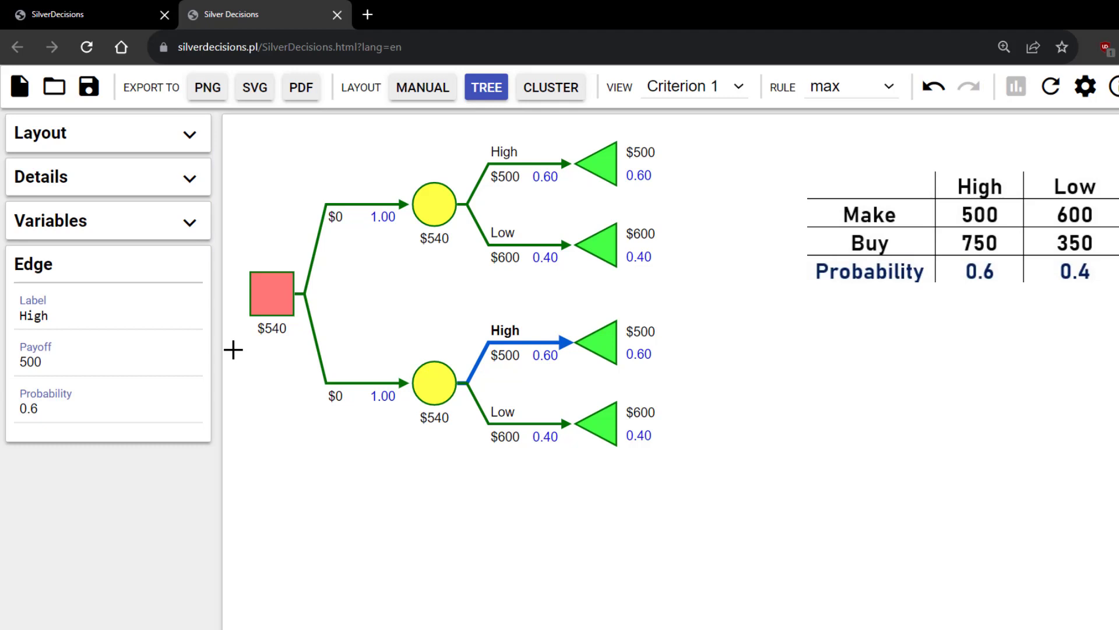
{"action": "double_click", "coordinate": [72, 367]}
{"action": "type", "text": "7"}
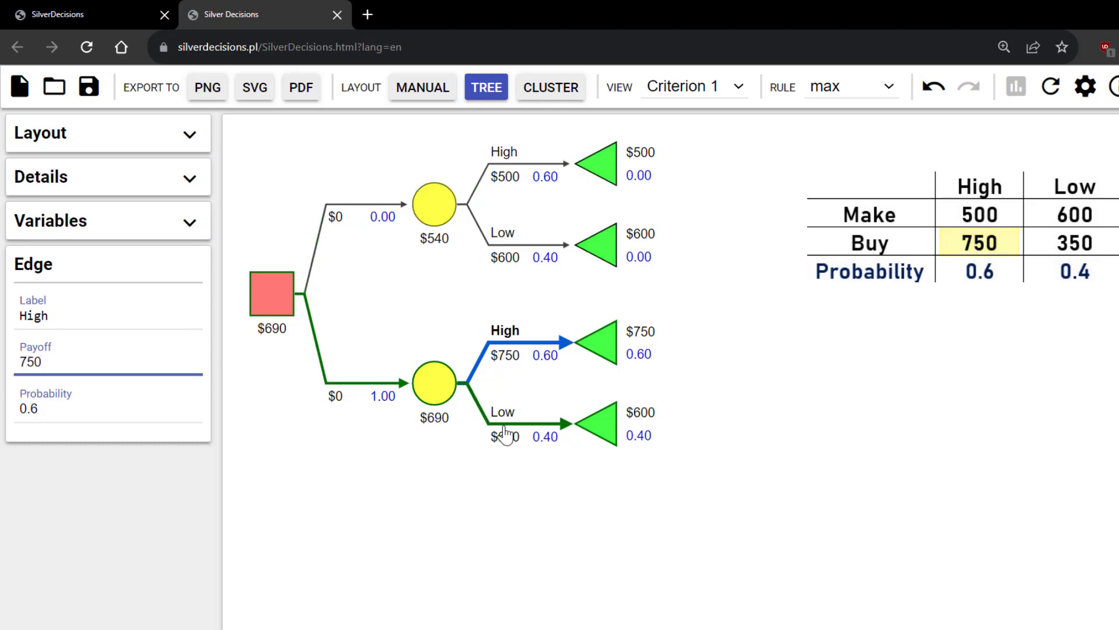
{"action": "left_click", "coordinate": [485, 429]}
{"action": "double_click", "coordinate": [68, 360]}
{"action": "type", "text": "3"}
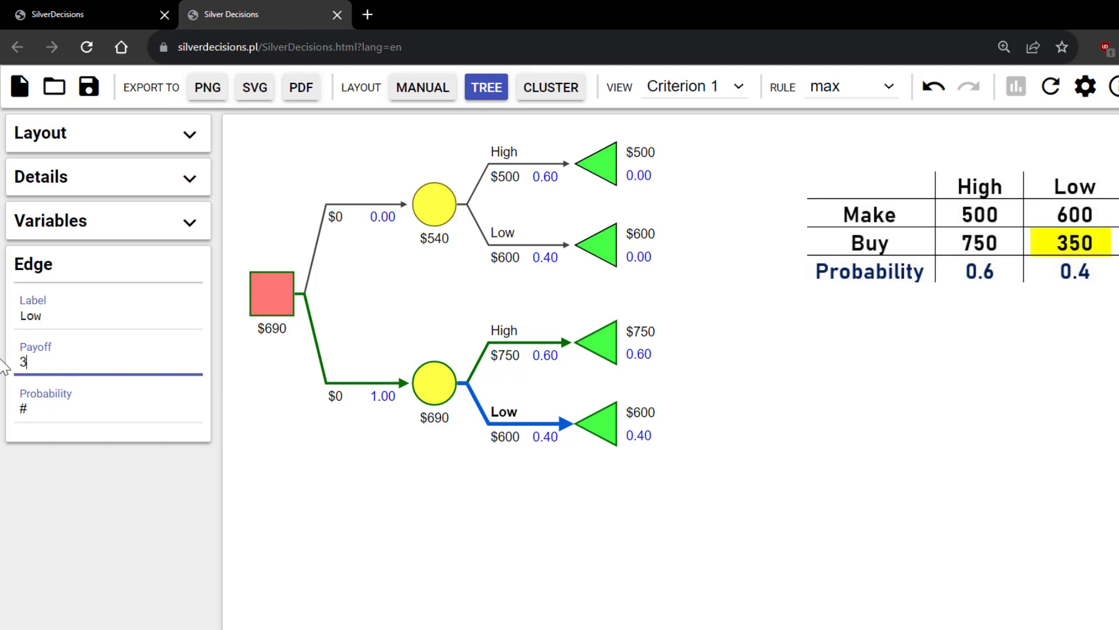
{"action": "type", "text": "50"}
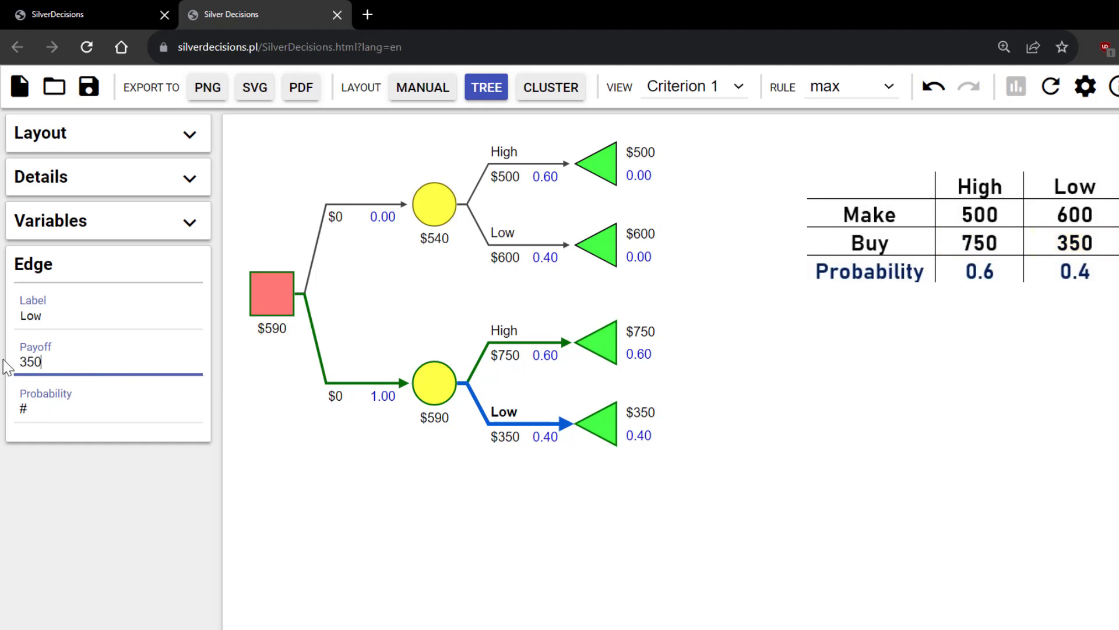
Label the upper decision branch Make and the lower one Buy
{"action": "left_click", "coordinate": [343, 208]}
{"action": "left_click", "coordinate": [104, 298]}
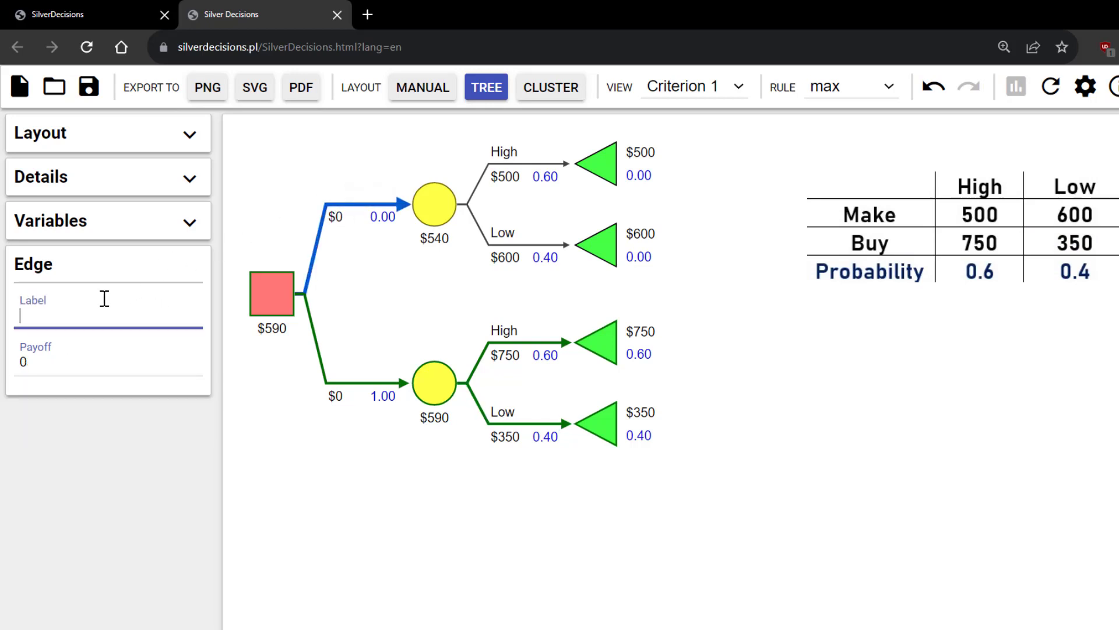
{"action": "type", "text": "Make"}
{"action": "left_click", "coordinate": [319, 385]}
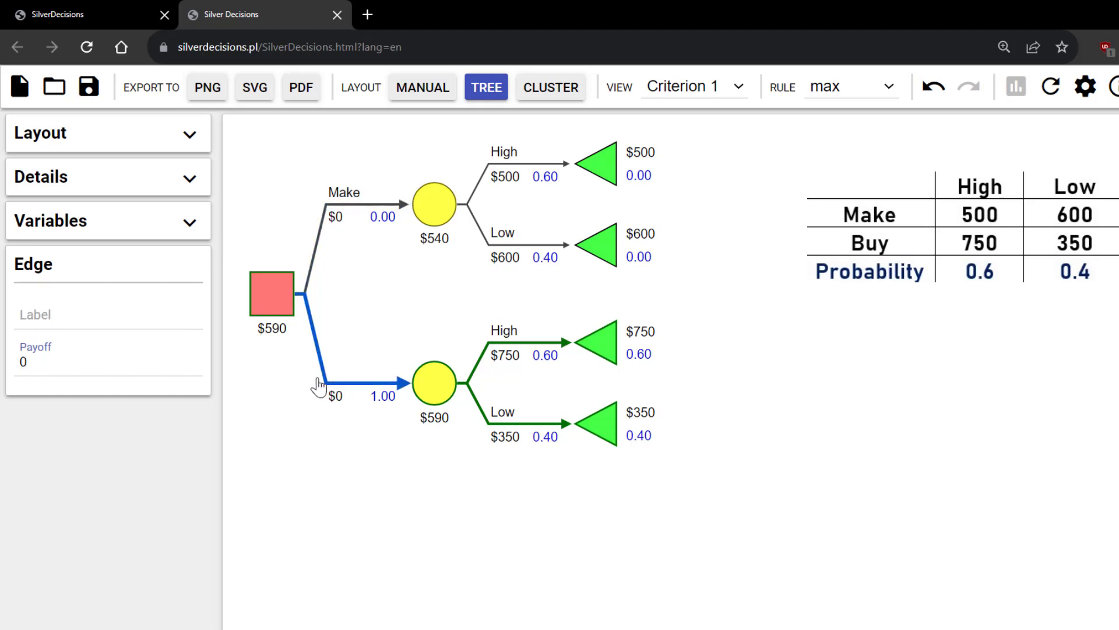
{"action": "left_click", "coordinate": [67, 313]}
{"action": "type", "text": "Buy"}
{"action": "left_click", "coordinate": [228, 382]}
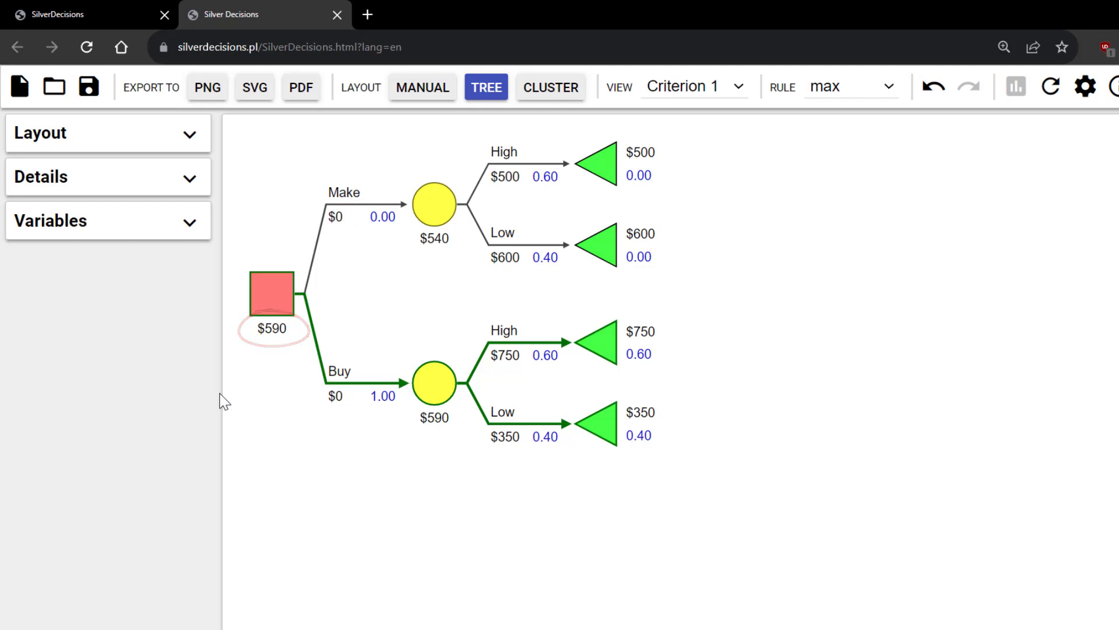
Set the Make branch payoff to -100 and the Buy branch payoff to -200
{"action": "left_click", "coordinate": [322, 217]}
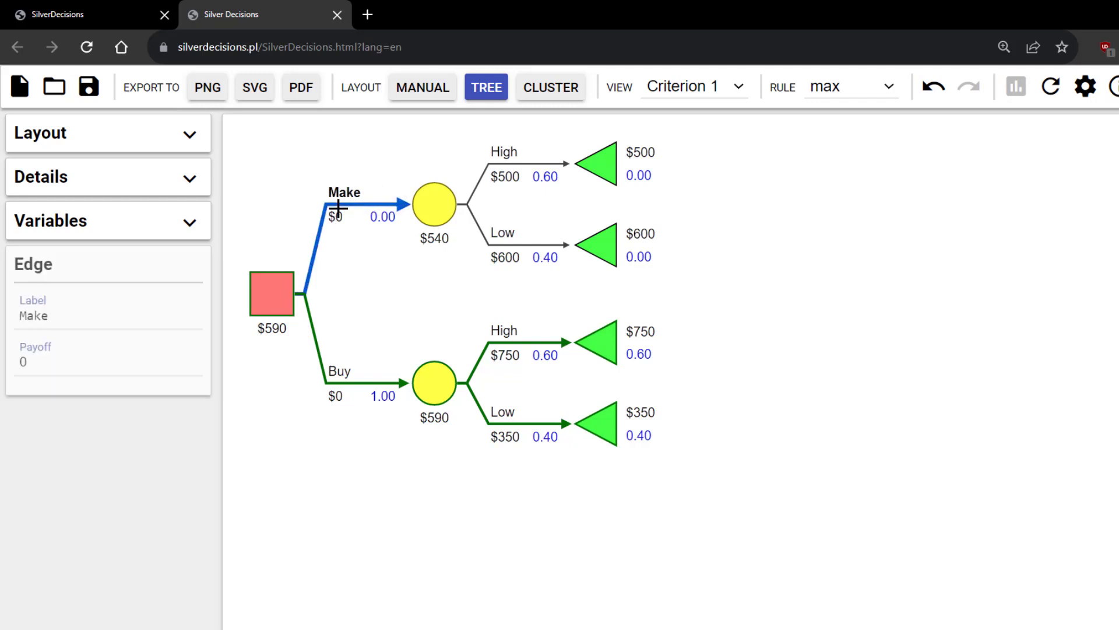
{"action": "left_click", "coordinate": [38, 365]}
{"action": "key", "text": "BackSpace"}
{"action": "type", "text": "-100"}
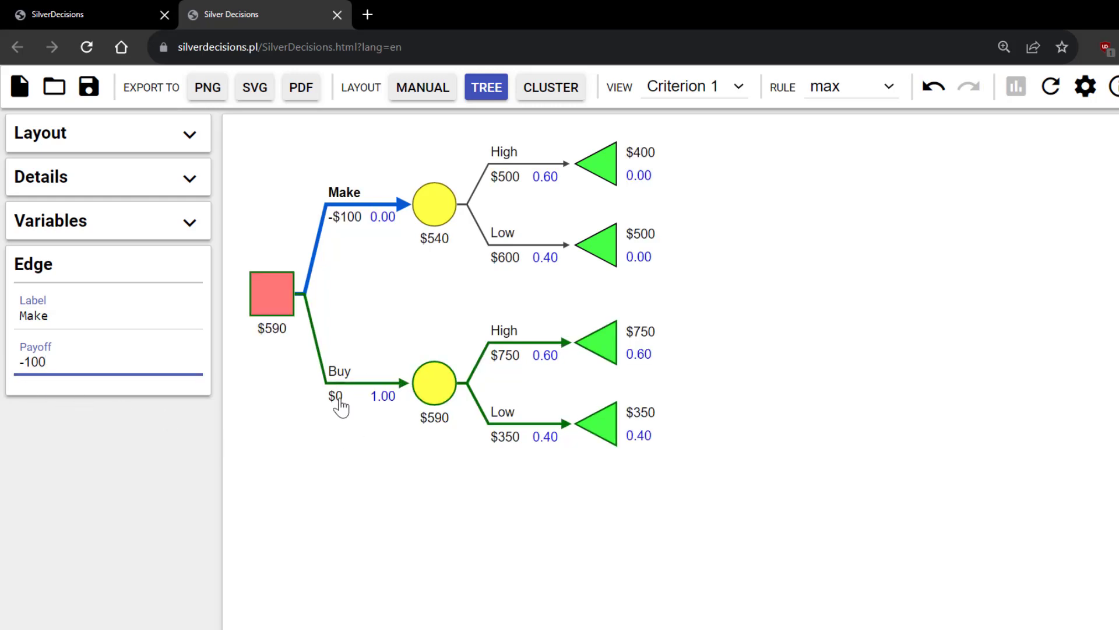
{"action": "left_click", "coordinate": [338, 402]}
{"action": "double_click", "coordinate": [23, 362]}
{"action": "type", "text": "-20"}
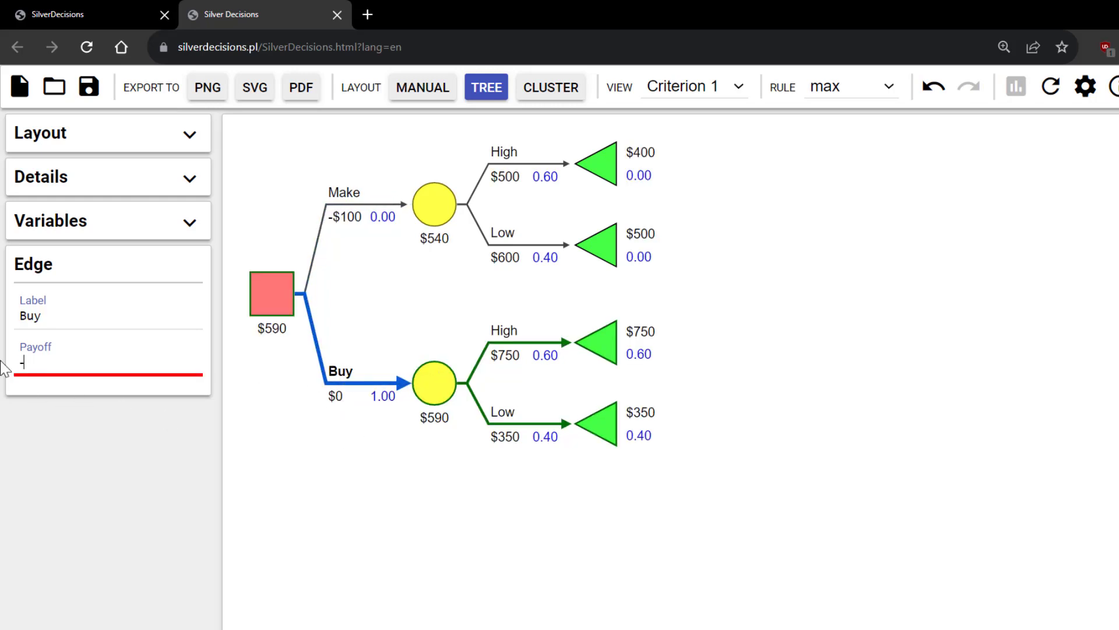
{"action": "type", "text": "0"}
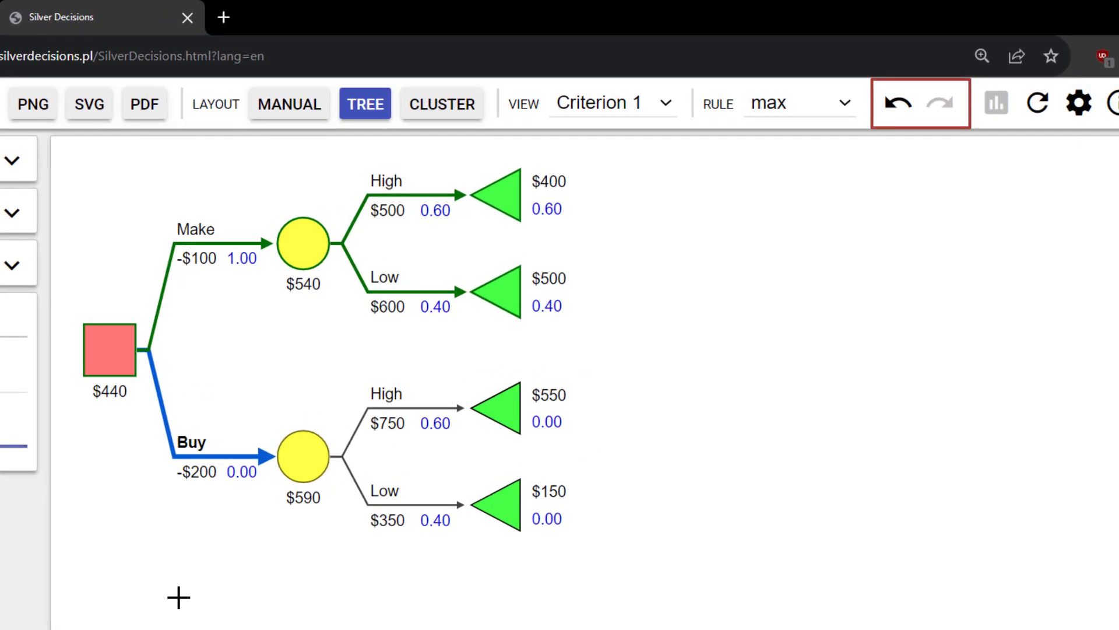
Undo both branch payoff changes back to $0 and set the decision rule to min
{"action": "left_click", "coordinate": [899, 111]}
{"action": "left_click", "coordinate": [898, 110]}
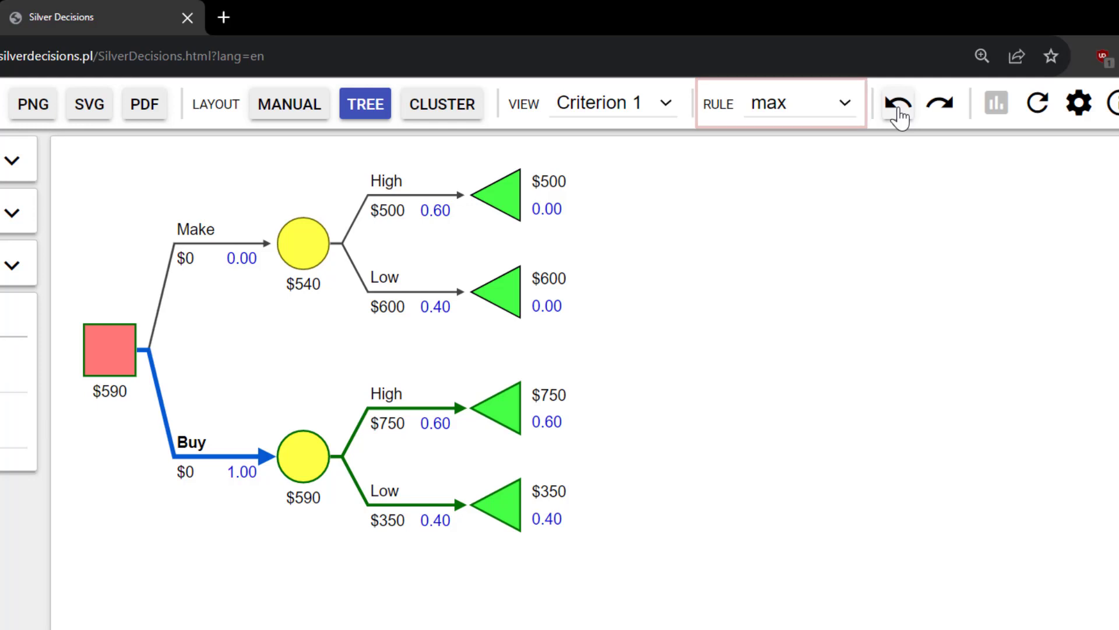
{"action": "left_click", "coordinate": [847, 103]}
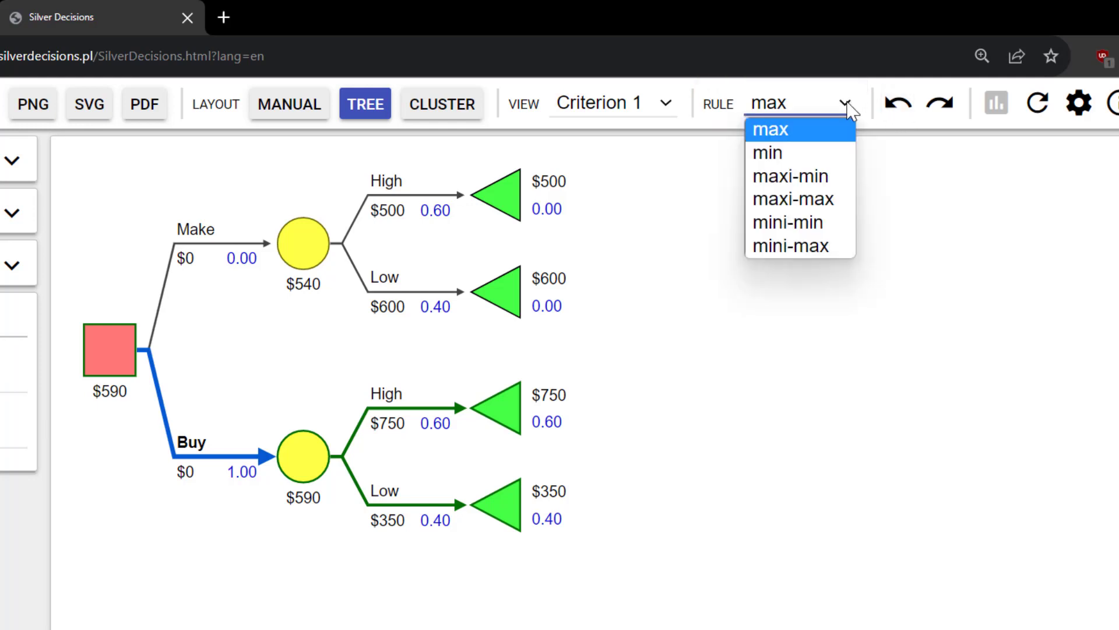
{"action": "left_click", "coordinate": [834, 155]}
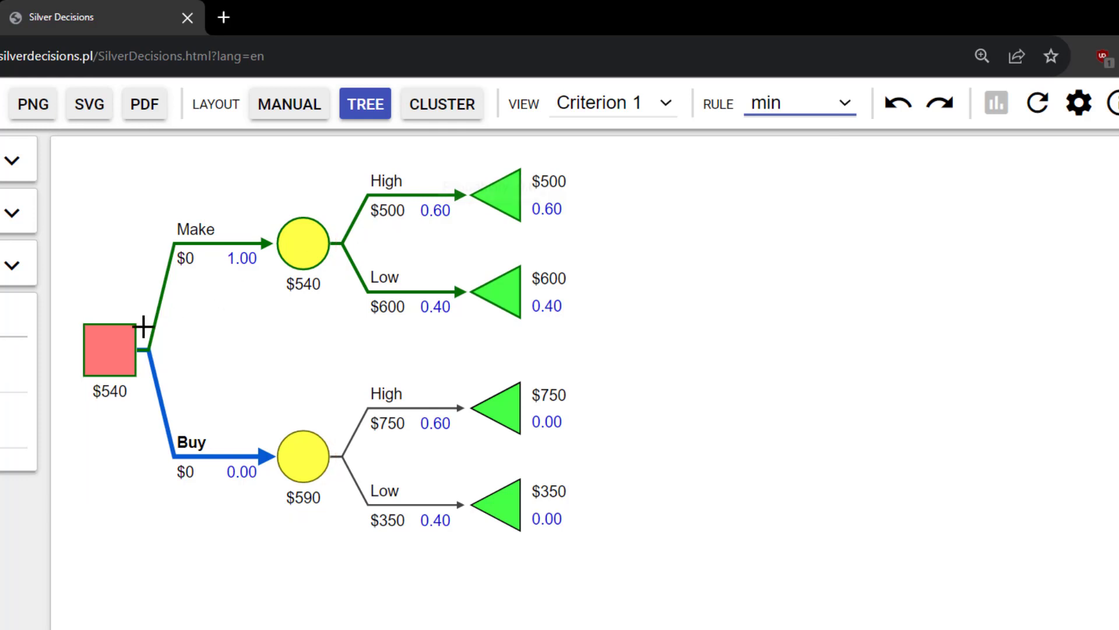
Add a new chance-node branch to the decision node and drag it above Make
{"action": "right_click", "coordinate": [144, 376]}
{"action": "left_click", "coordinate": [161, 411]}
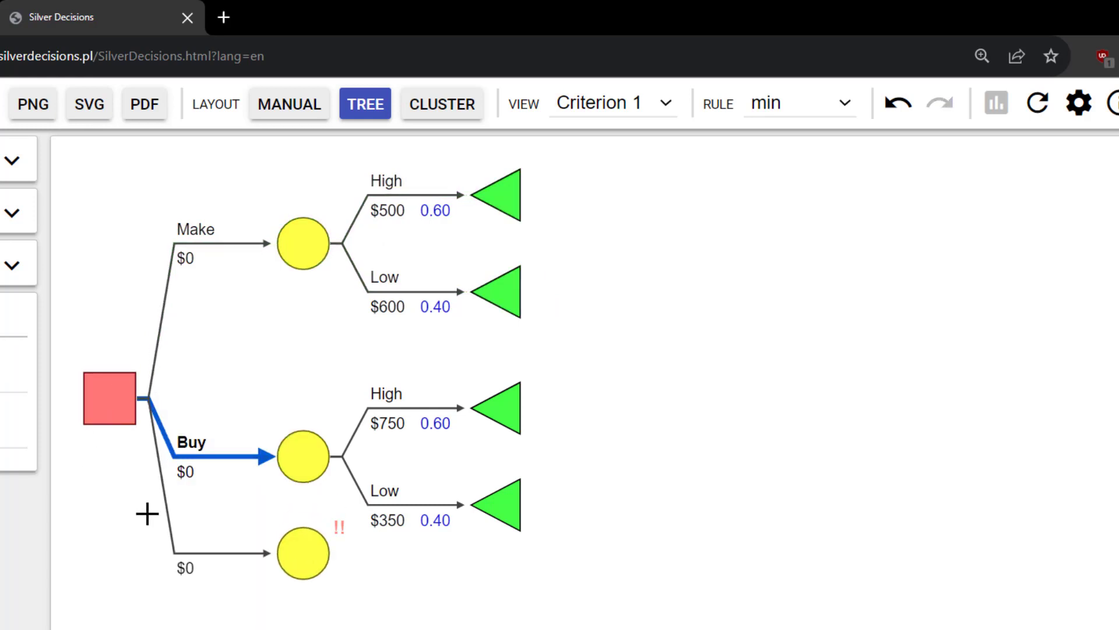
{"action": "left_click", "coordinate": [302, 566]}
{"action": "left_click_drag", "start_coordinate": [304, 473], "coordinate": [320, 175]}
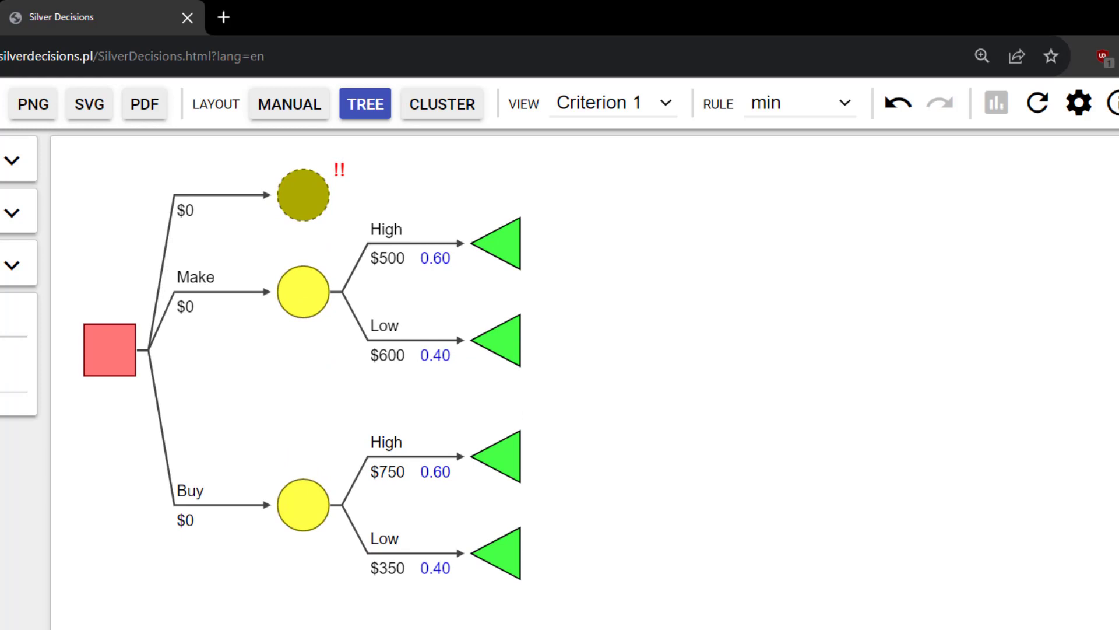
{"action": "key", "text": "Escape"}
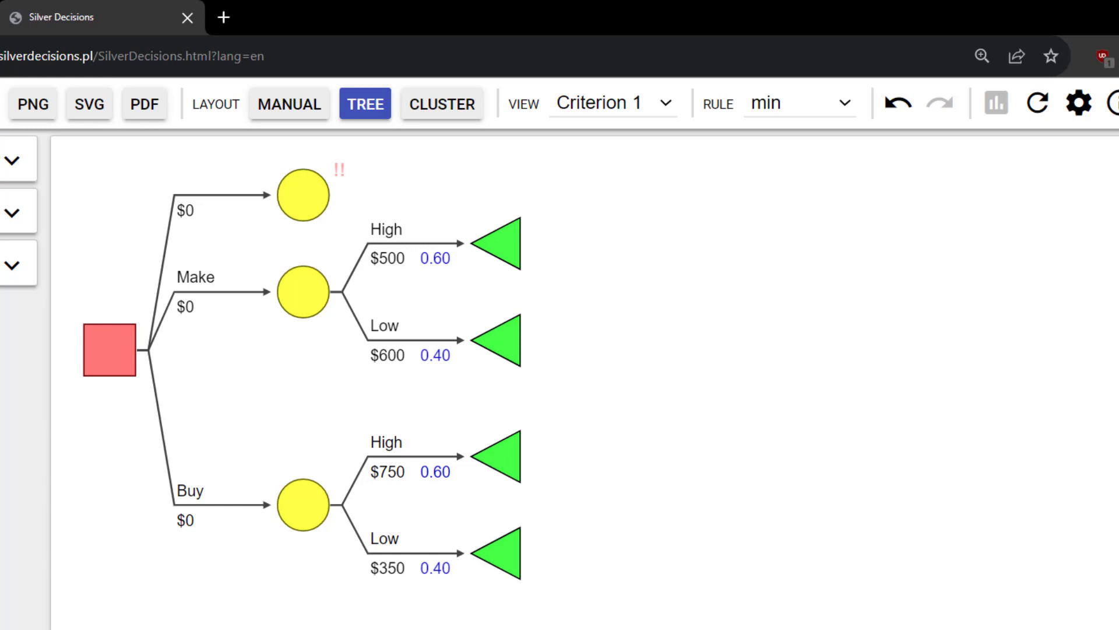